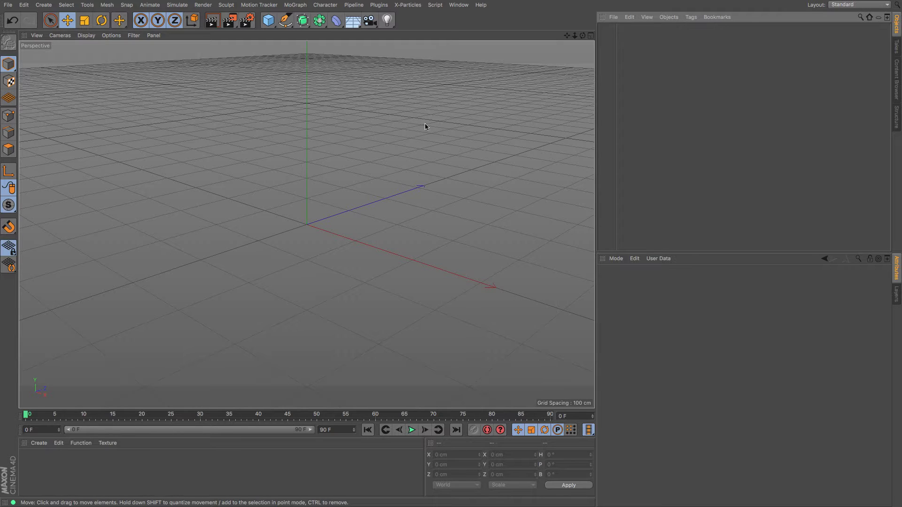
Add a MoGraph Cloner and a cube, and nest the cube under the Cloner.
{"action": "left_click", "coordinate": [295, 5]}
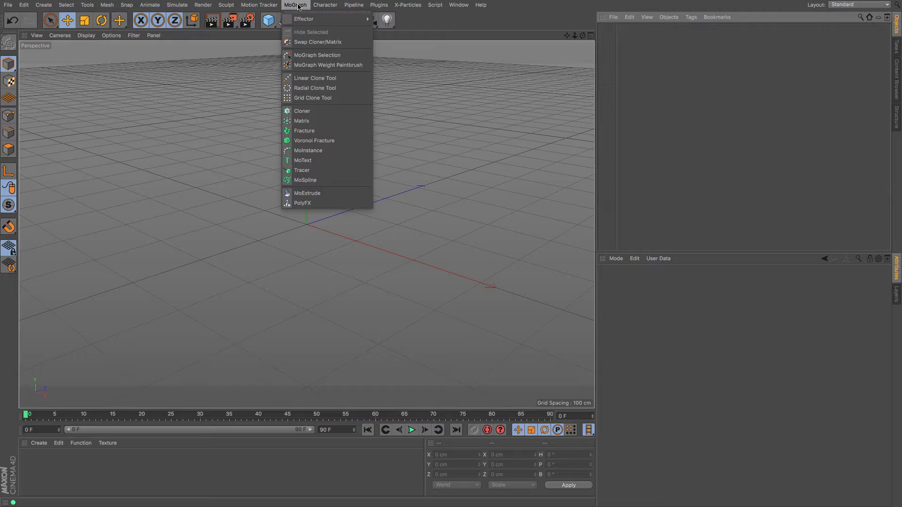
{"action": "left_click", "coordinate": [329, 114]}
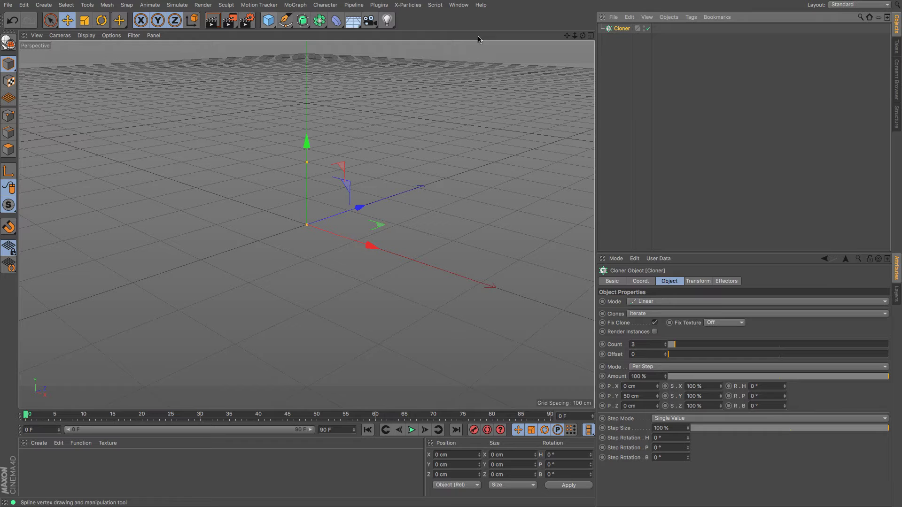
{"action": "left_click", "coordinate": [268, 20]}
{"action": "left_click_drag", "start_coordinate": [620, 33], "coordinate": [623, 37]}
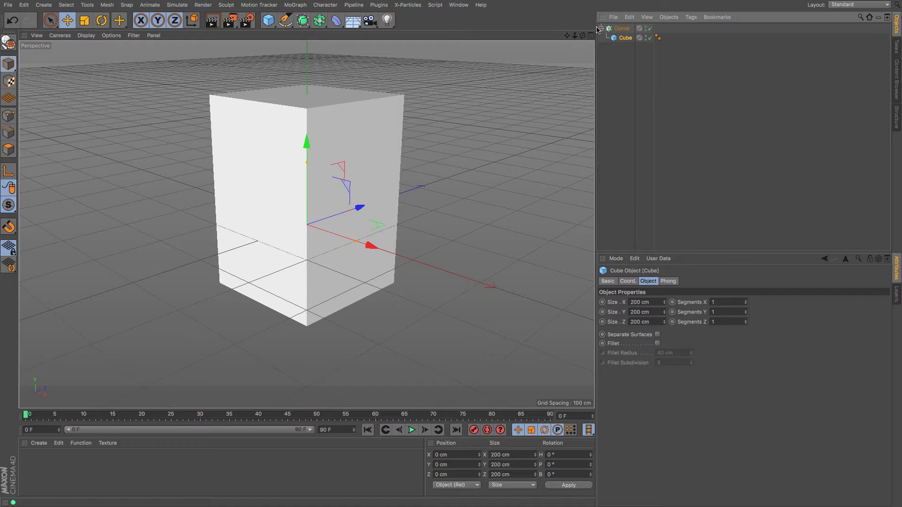
Space the Cloner's linear clones 287 cm apart in Y and set the count to 5.
{"action": "left_click", "coordinate": [622, 28]}
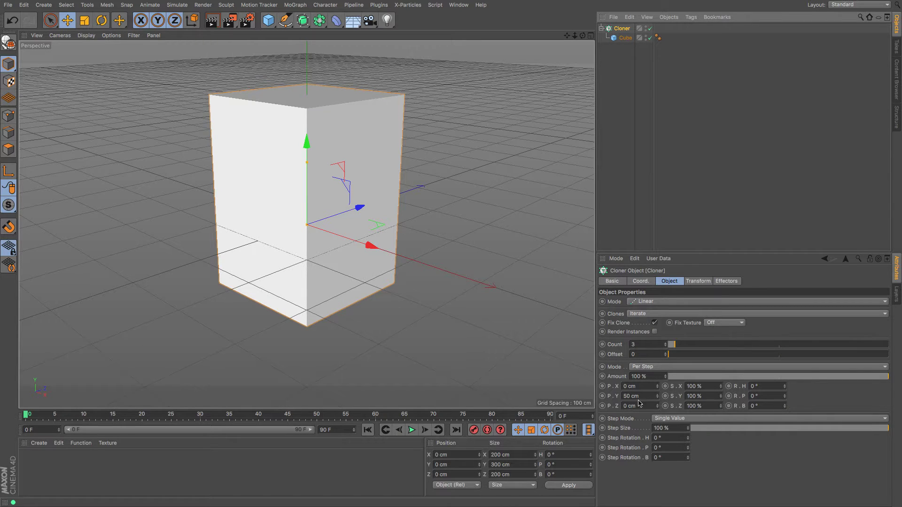
{"action": "left_click_drag", "start_coordinate": [657, 397], "coordinate": [659, 409]}
{"action": "left_click_drag", "start_coordinate": [574, 35], "coordinate": [550, 39]}
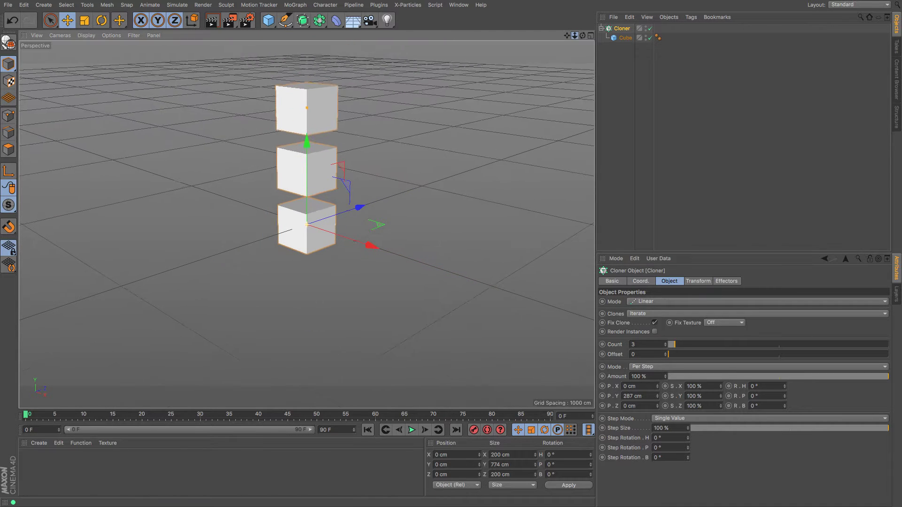
{"action": "left_click_drag", "start_coordinate": [671, 344], "coordinate": [696, 344]}
{"action": "left_click_drag", "start_coordinate": [567, 35], "coordinate": [531, 38]}
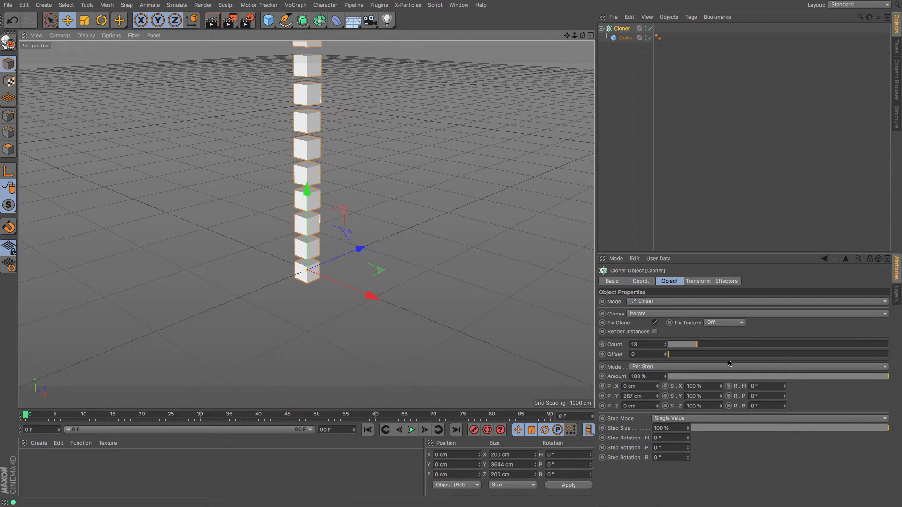
{"action": "mouse_move", "coordinate": [697, 344]}
{"action": "left_mouse_down"}
{"action": "mouse_move", "coordinate": [672, 345]}
{"action": "mouse_move", "coordinate": [766, 345]}
{"action": "mouse_move", "coordinate": [674, 368]}
{"action": "mouse_move", "coordinate": [687, 365]}
{"action": "mouse_move", "coordinate": [663, 360]}
{"action": "left_mouse_up"}
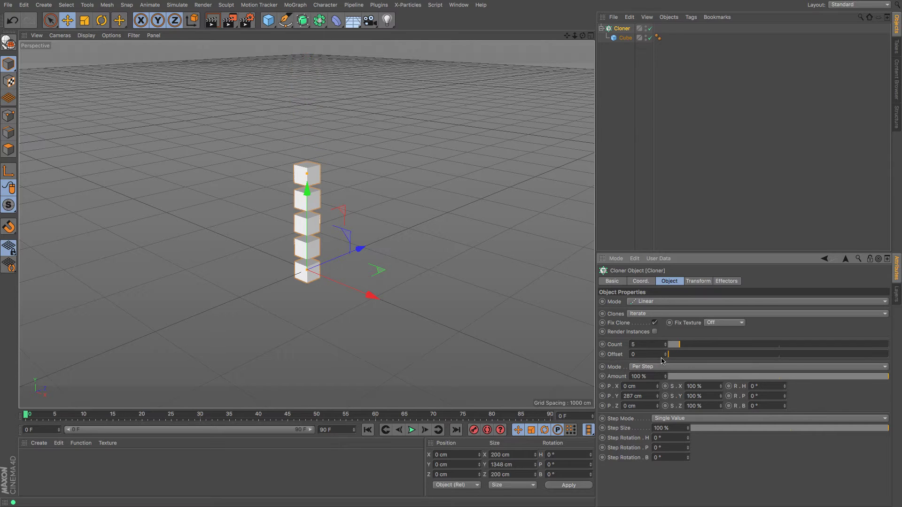
{"action": "mouse_move", "coordinate": [657, 406]}
{"action": "left_mouse_down"}
{"action": "mouse_move", "coordinate": [657, 392]}
{"action": "mouse_move", "coordinate": [657, 423]}
{"action": "mouse_move", "coordinate": [657, 408]}
{"action": "left_mouse_up"}
{"action": "right_click", "coordinate": [657, 406]}
Switch the Cloner to Radial mode with a radius of 460 cm and a count of 8.
{"action": "left_click", "coordinate": [668, 302]}
{"action": "left_click", "coordinate": [662, 331]}
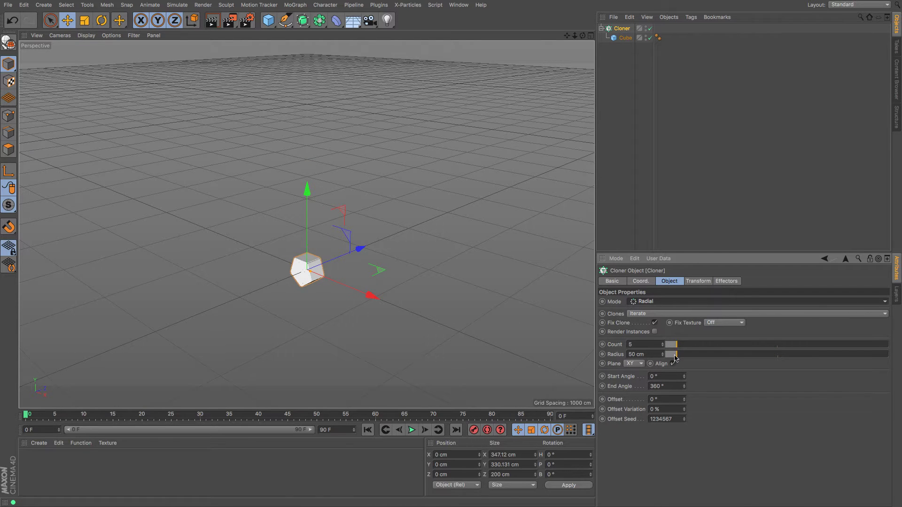
{"action": "left_click_drag", "start_coordinate": [674, 358], "coordinate": [769, 360]}
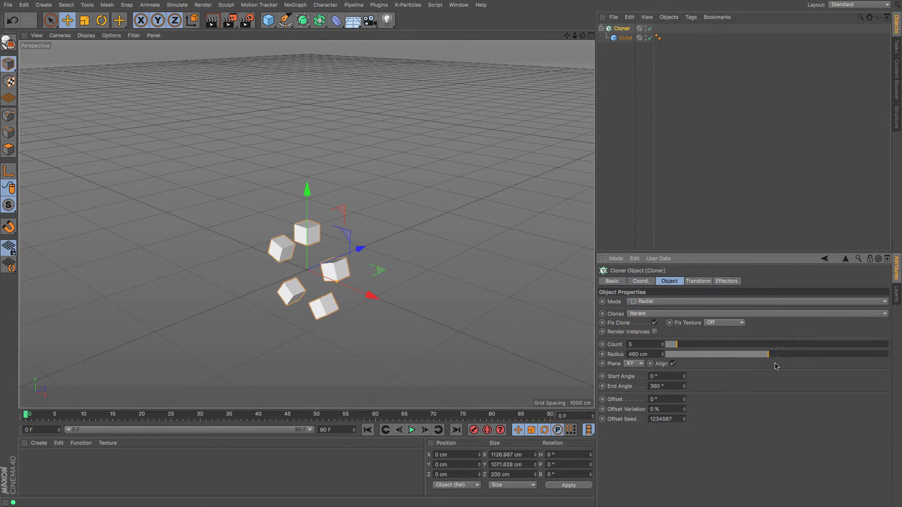
{"action": "mouse_move", "coordinate": [682, 346]}
{"action": "left_mouse_down"}
{"action": "mouse_move", "coordinate": [702, 346]}
{"action": "mouse_move", "coordinate": [684, 346]}
{"action": "left_mouse_up"}
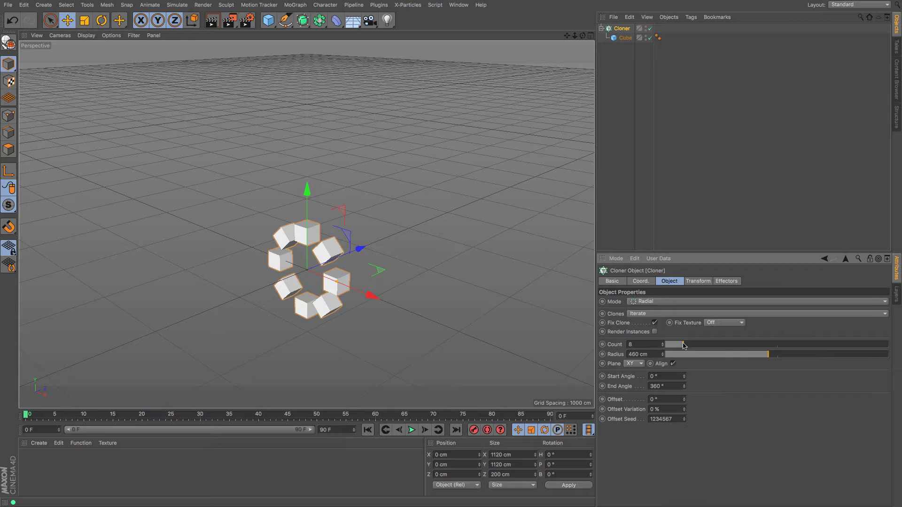
Switch the Cloner to Grid Array mode and set its size to about 784 × 695 × 835 cm.
{"action": "left_click", "coordinate": [653, 301]}
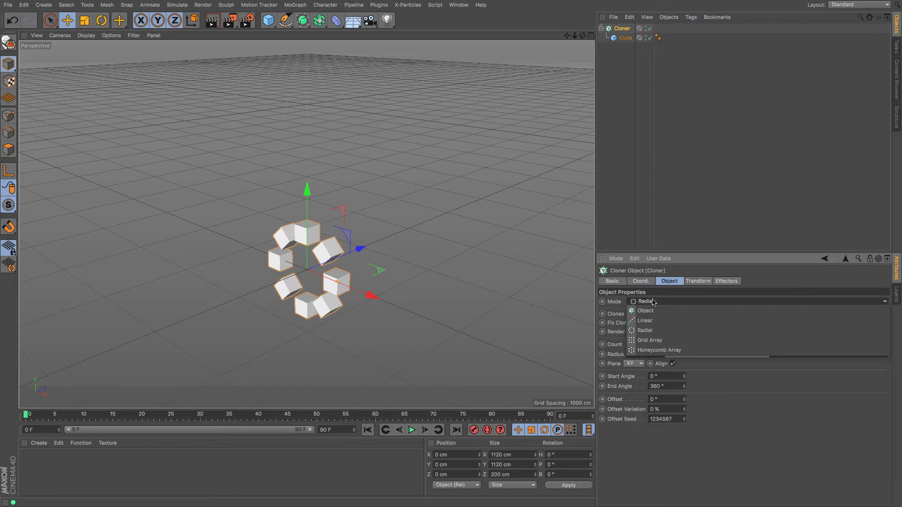
{"action": "left_click", "coordinate": [660, 341]}
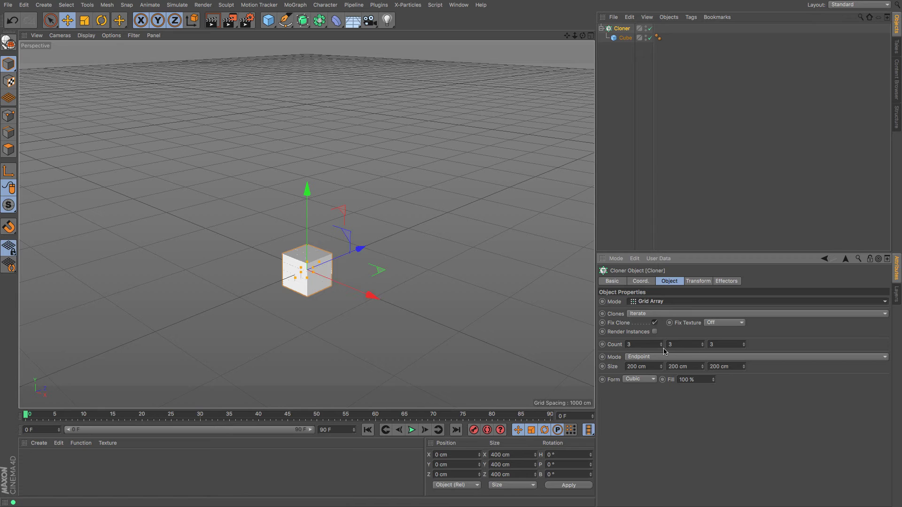
{"action": "left_click_drag", "start_coordinate": [661, 367], "coordinate": [673, 403]}
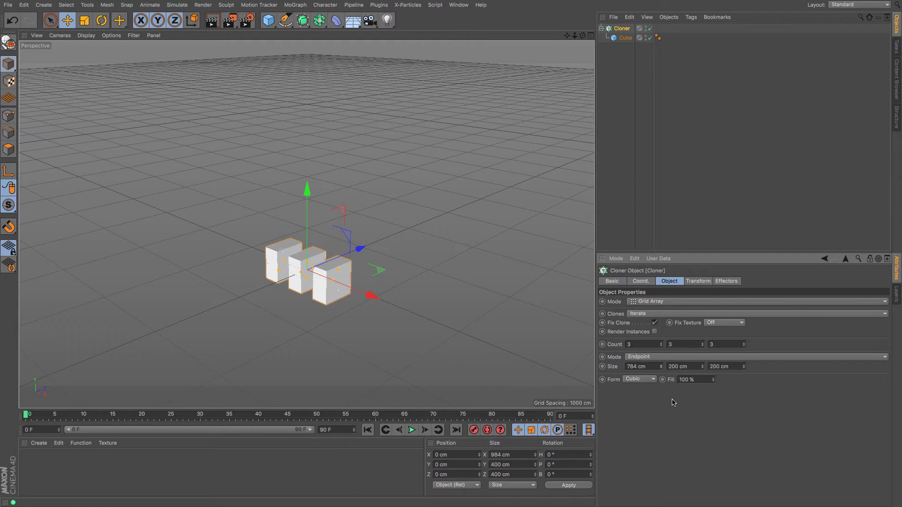
{"action": "mouse_move", "coordinate": [703, 367]}
{"action": "left_mouse_down"}
{"action": "mouse_move", "coordinate": [745, 371]}
{"action": "mouse_move", "coordinate": [749, 381]}
{"action": "left_mouse_up"}
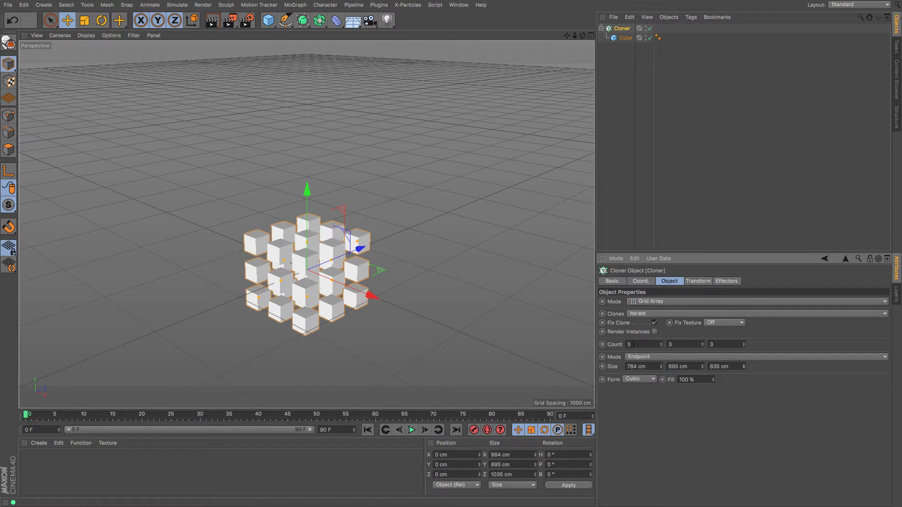
Set the grid count to 4 × 4 × 4 and enlarge the array to about 1855 × 1288 × 2202 cm.
{"action": "left_click", "coordinate": [661, 344]}
{"action": "left_click", "coordinate": [702, 343]}
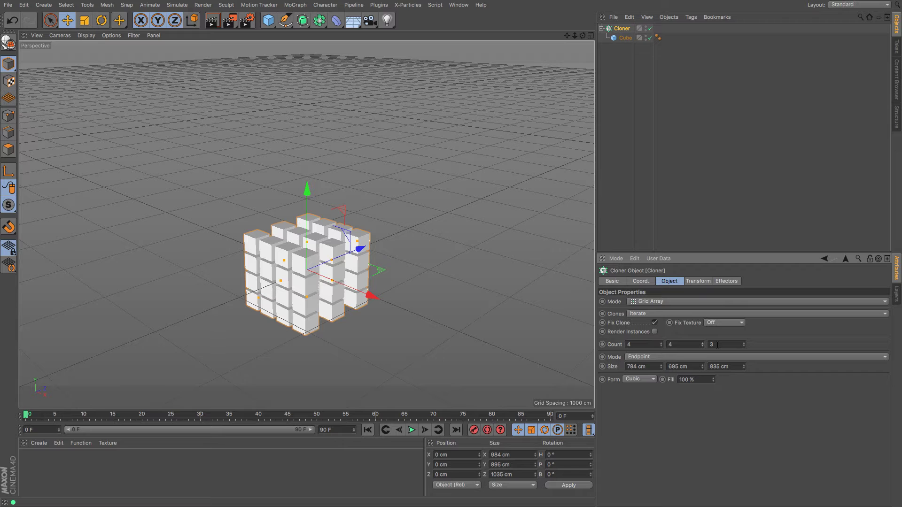
{"action": "left_click", "coordinate": [743, 344]}
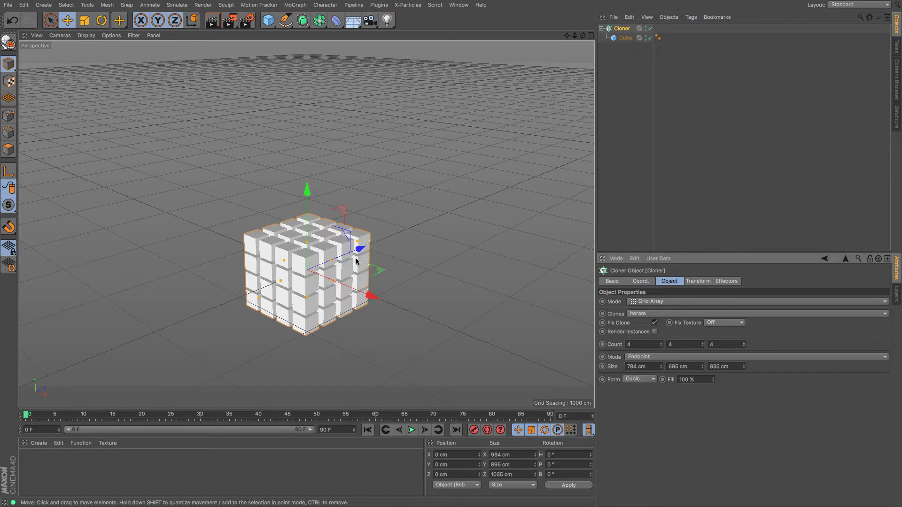
{"action": "mouse_move", "coordinate": [258, 299]}
{"action": "left_mouse_down"}
{"action": "mouse_move", "coordinate": [275, 292]}
{"action": "mouse_move", "coordinate": [251, 327]}
{"action": "mouse_move", "coordinate": [117, 294]}
{"action": "mouse_move", "coordinate": [105, 114]}
{"action": "mouse_move", "coordinate": [33, 170]}
{"action": "mouse_move", "coordinate": [38, 366]}
{"action": "mouse_move", "coordinate": [85, 381]}
{"action": "mouse_move", "coordinate": [292, 376]}
{"action": "mouse_move", "coordinate": [247, 302]}
{"action": "mouse_move", "coordinate": [113, 350]}
{"action": "left_mouse_up"}
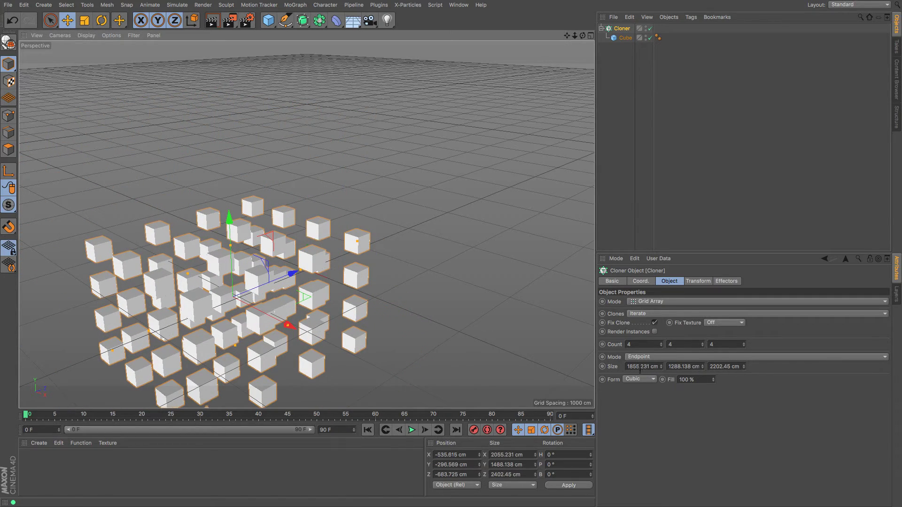
{"action": "left_click_drag", "start_coordinate": [567, 36], "coordinate": [676, 426]}
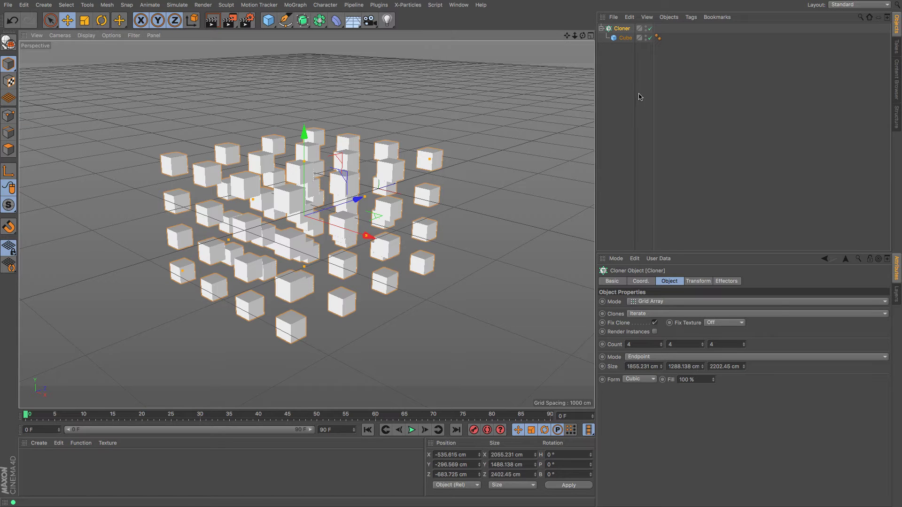
Switch the Cloner to Honeycomb Array mode and tighten it to about 213 cm size width and 209 cm size height.
{"action": "left_click", "coordinate": [660, 303]}
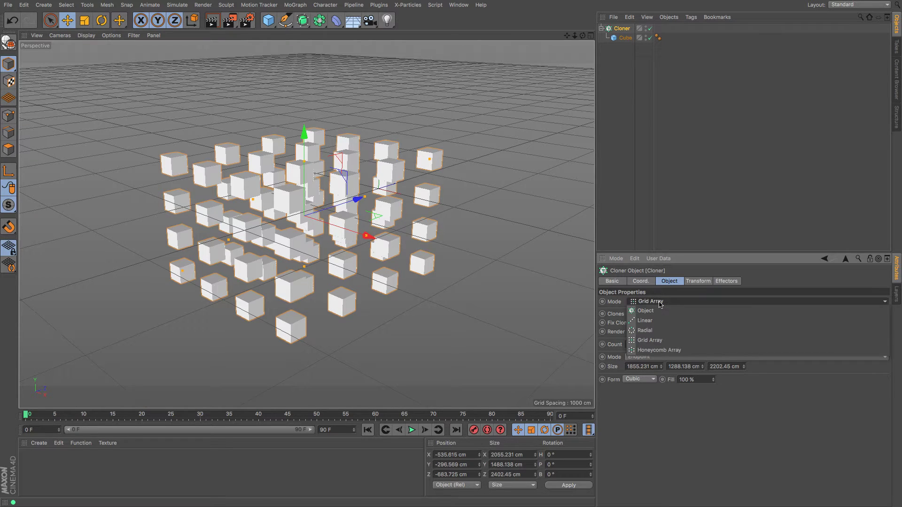
{"action": "left_click", "coordinate": [662, 350]}
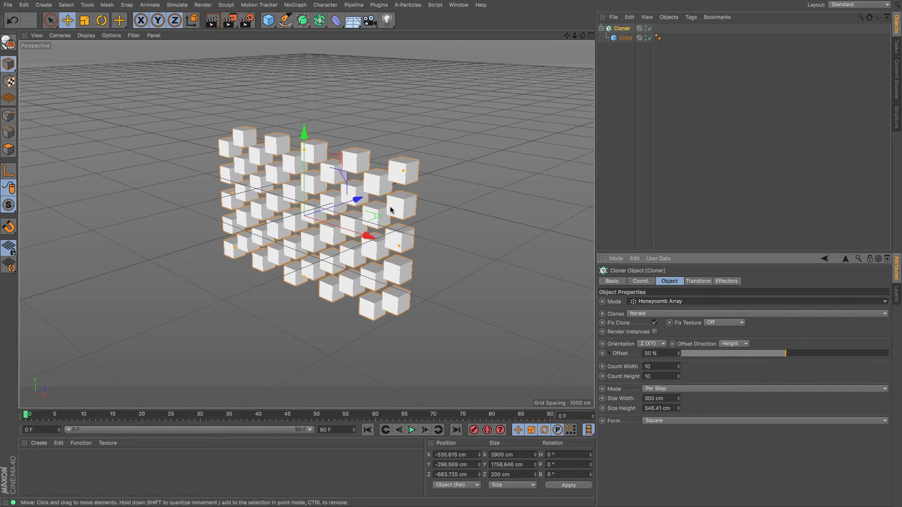
{"action": "mouse_move", "coordinate": [397, 248]}
{"action": "left_mouse_down"}
{"action": "mouse_move", "coordinate": [373, 242]}
{"action": "mouse_move", "coordinate": [409, 235]}
{"action": "left_mouse_up"}
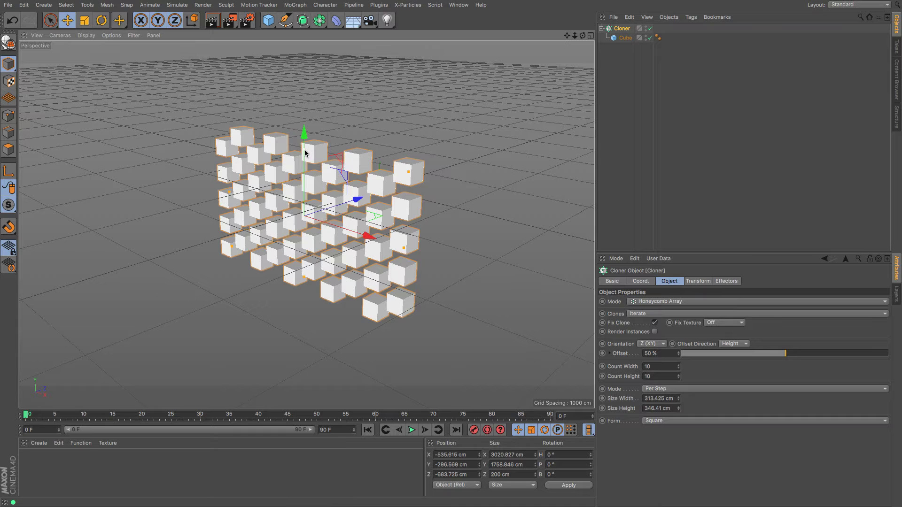
{"action": "left_click_drag", "start_coordinate": [305, 150], "coordinate": [305, 177]}
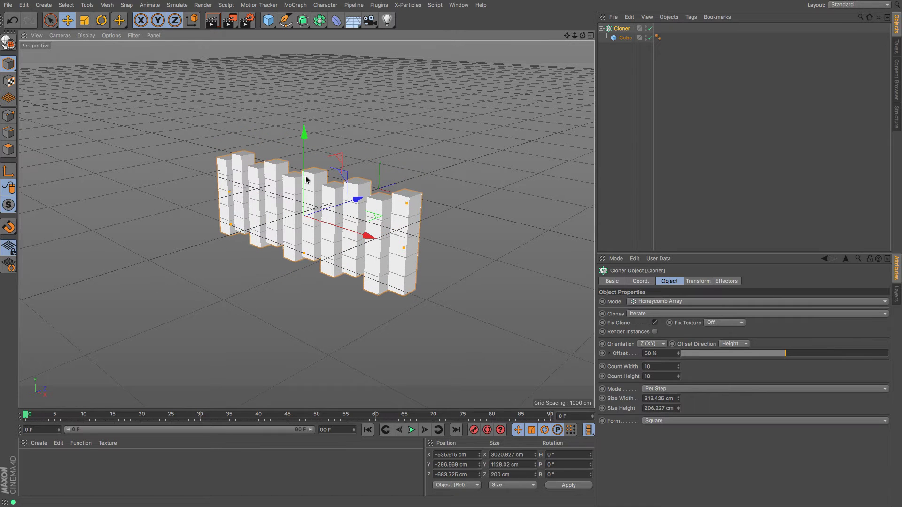
{"action": "left_click_drag", "start_coordinate": [404, 255], "coordinate": [369, 244]}
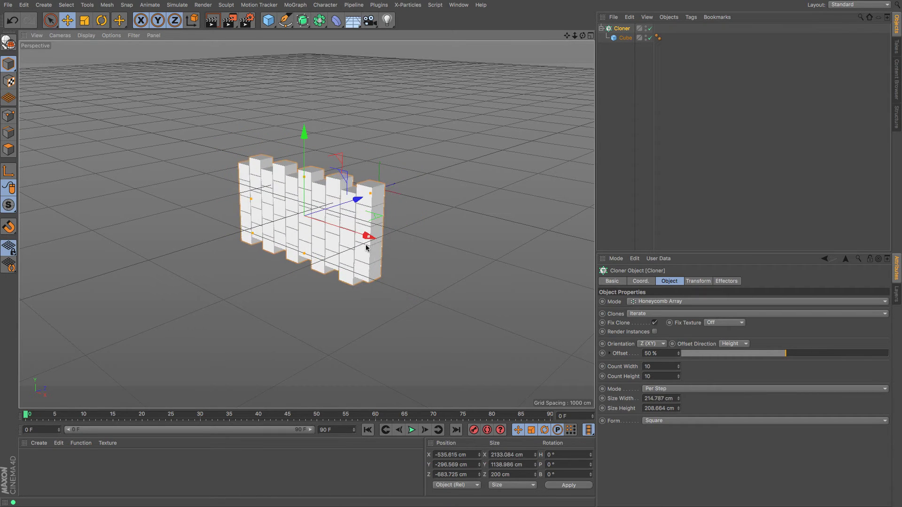
Flatten the cube to about 83 cm in Y and reduce the vertical spacing of the honeycomb clones.
{"action": "mouse_move", "coordinate": [583, 36]}
{"action": "left_mouse_down"}
{"action": "mouse_move", "coordinate": [561, 43]}
{"action": "mouse_move", "coordinate": [600, 46]}
{"action": "mouse_move", "coordinate": [583, 41]}
{"action": "left_mouse_up"}
{"action": "left_click", "coordinate": [625, 38]}
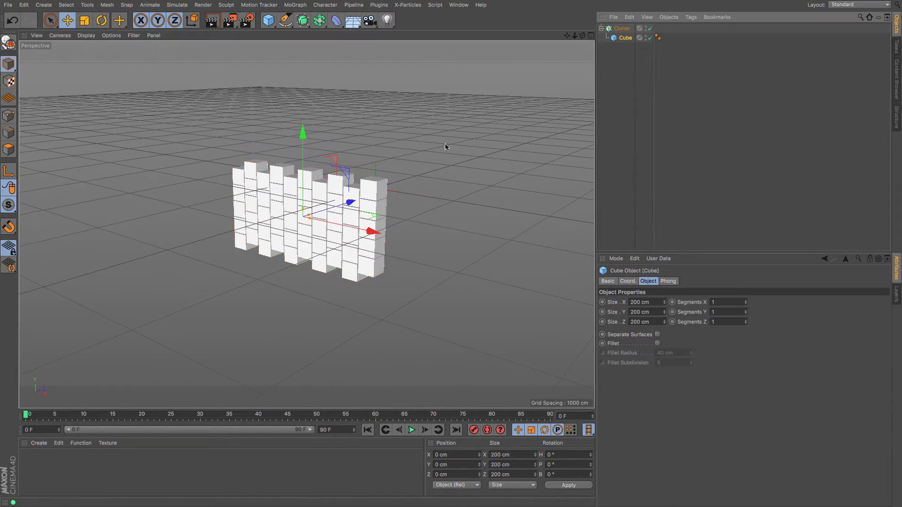
{"action": "left_click_drag", "start_coordinate": [304, 211], "coordinate": [301, 216]}
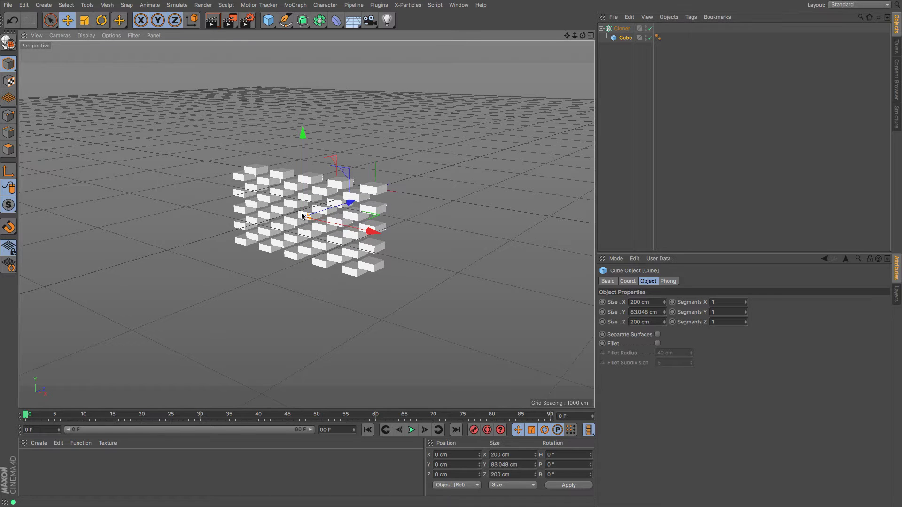
{"action": "left_click", "coordinate": [304, 184]}
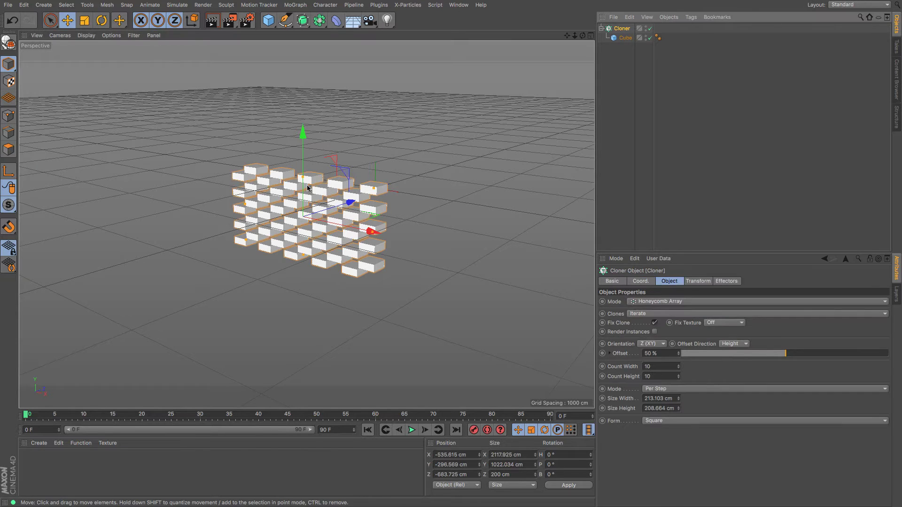
{"action": "left_click_drag", "start_coordinate": [303, 182], "coordinate": [303, 200]}
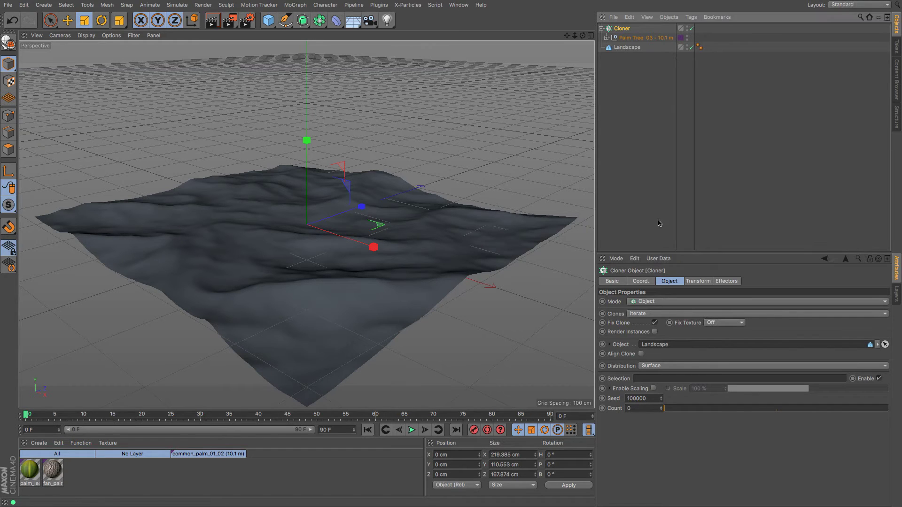
Scatter palm tree clones over the landscape's surface with a count of 19, keeping the Cloner in Object mode.
{"action": "left_click_drag", "start_coordinate": [664, 411], "coordinate": [707, 412]}
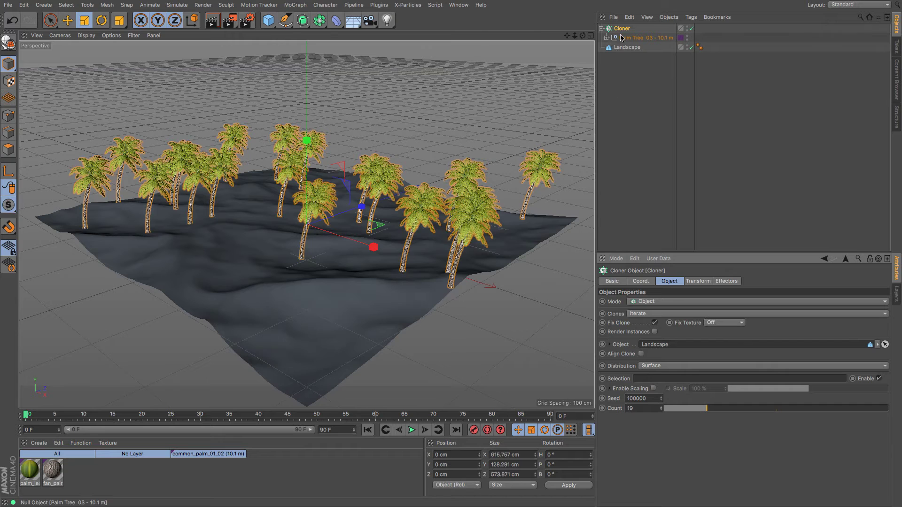
{"action": "left_click", "coordinate": [621, 38]}
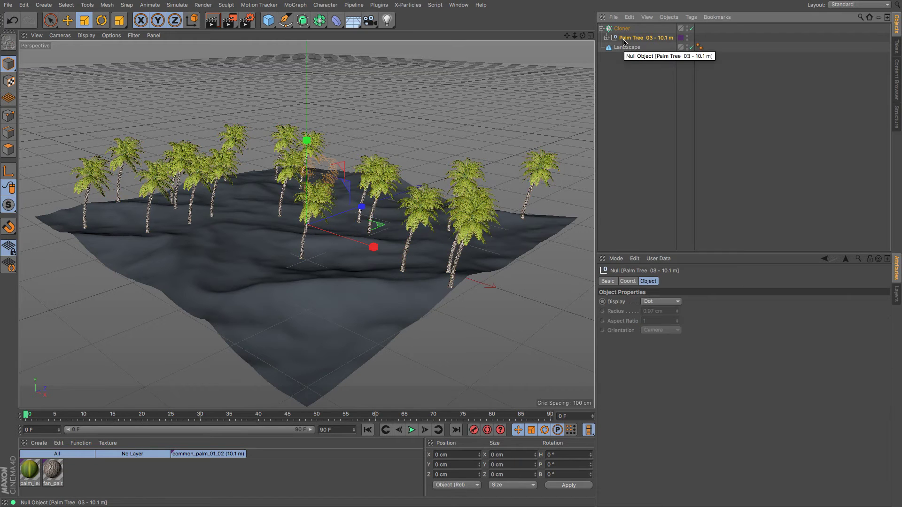
{"action": "left_click", "coordinate": [621, 30]}
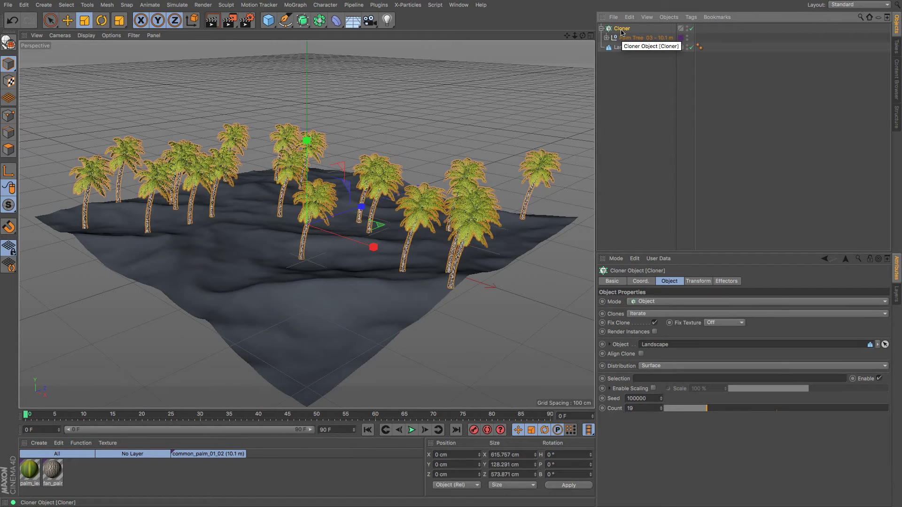
{"action": "left_click", "coordinate": [646, 305]}
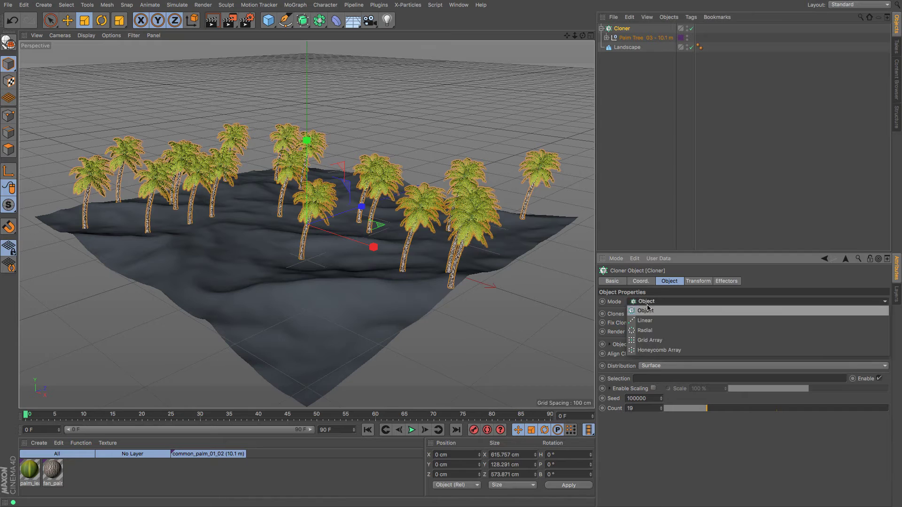
{"action": "left_click", "coordinate": [654, 306]}
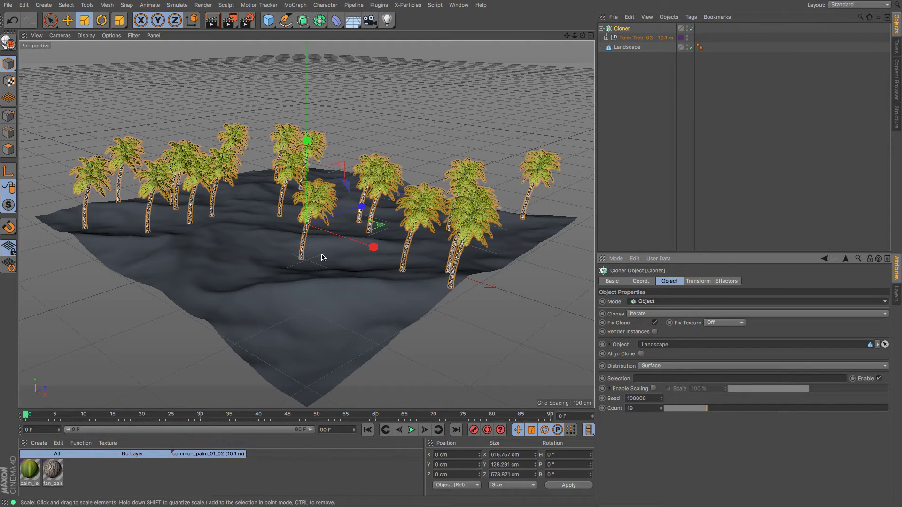
{"action": "left_click_drag", "start_coordinate": [583, 35], "coordinate": [387, 61]}
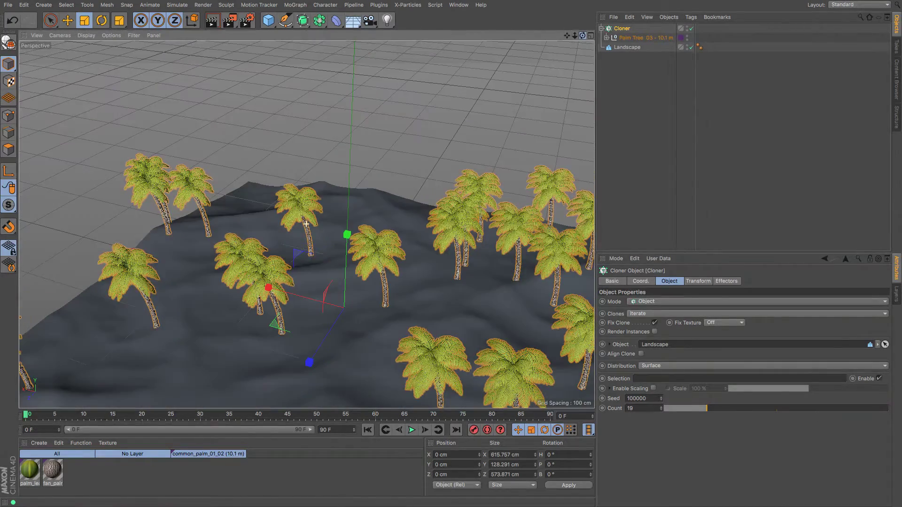
{"action": "left_click_drag", "start_coordinate": [569, 40], "coordinate": [388, 36]}
{"action": "left_click_drag", "start_coordinate": [319, 34], "coordinate": [301, 32]}
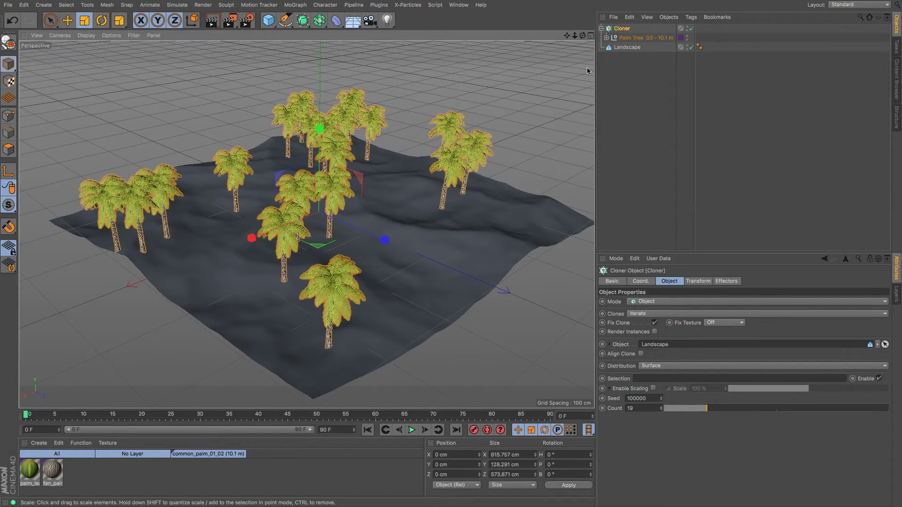